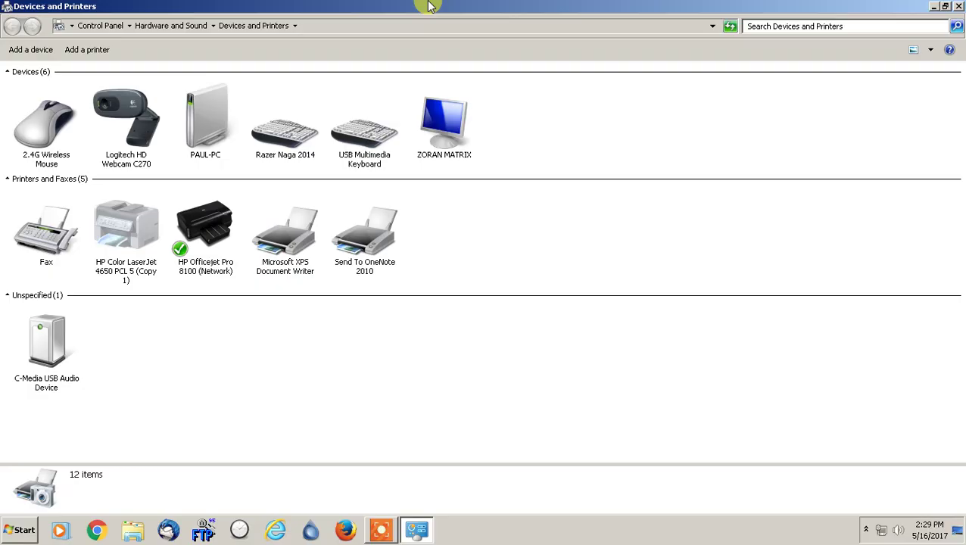
Step: Examine the HP Officejet Pro 8100 (Network) entry among the installed printers and close Devices and Printers
left_click(216, 246)
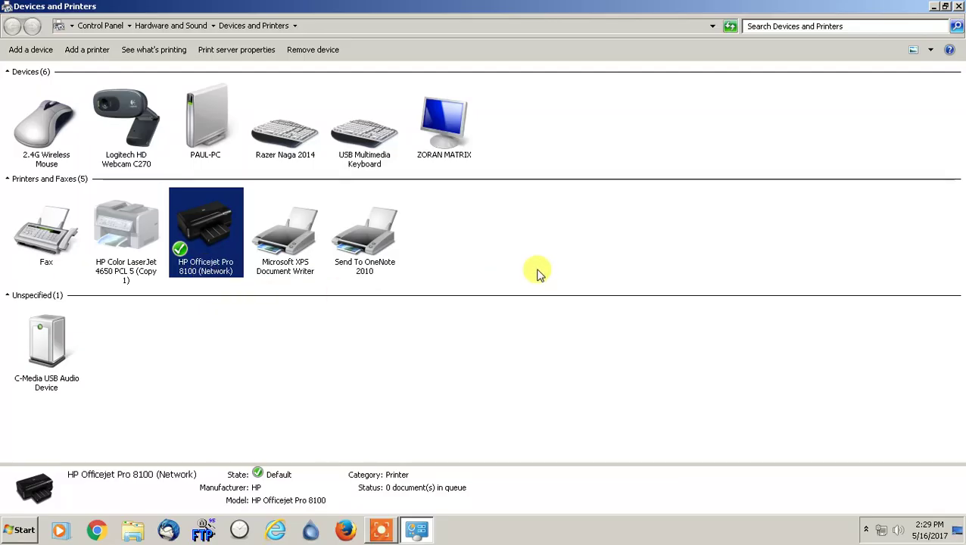
left_click(475, 228)
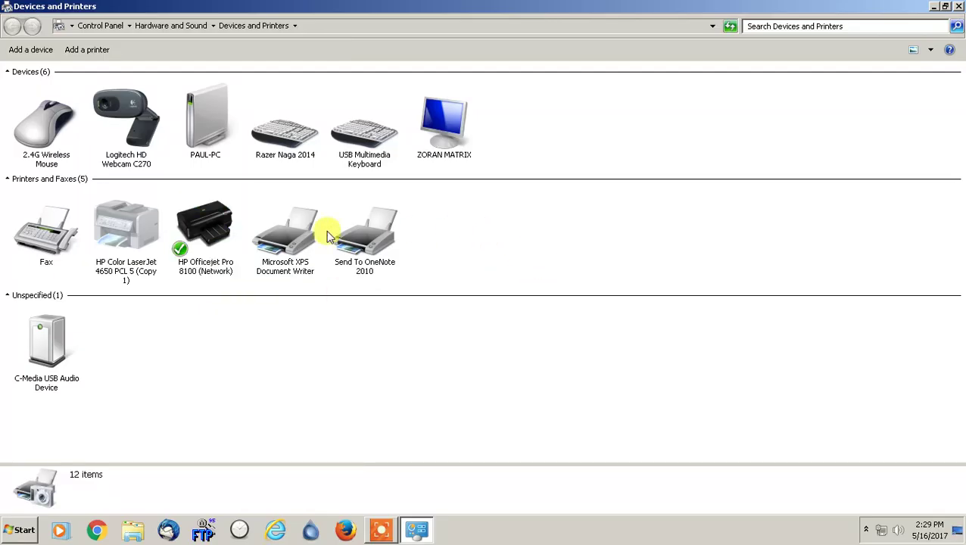
left_click(208, 239)
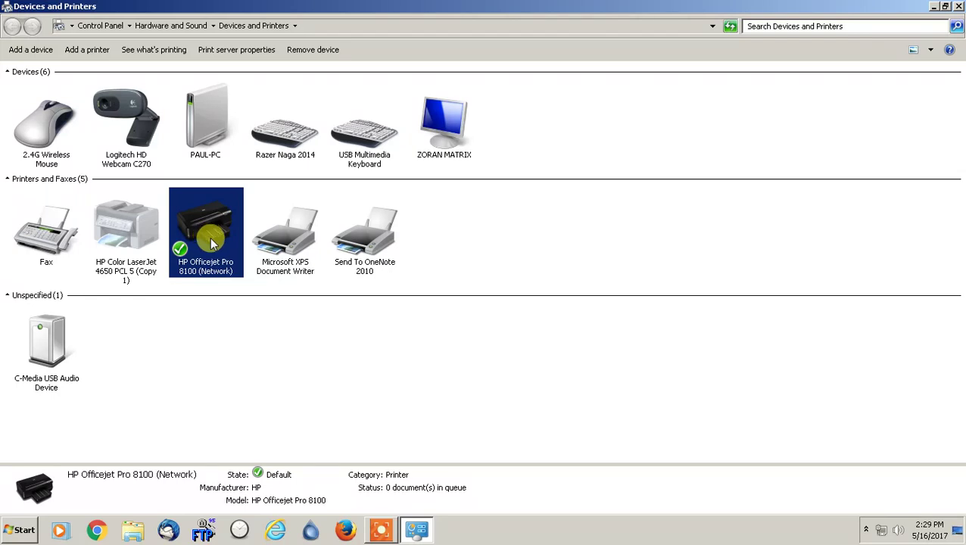
left_click(465, 235)
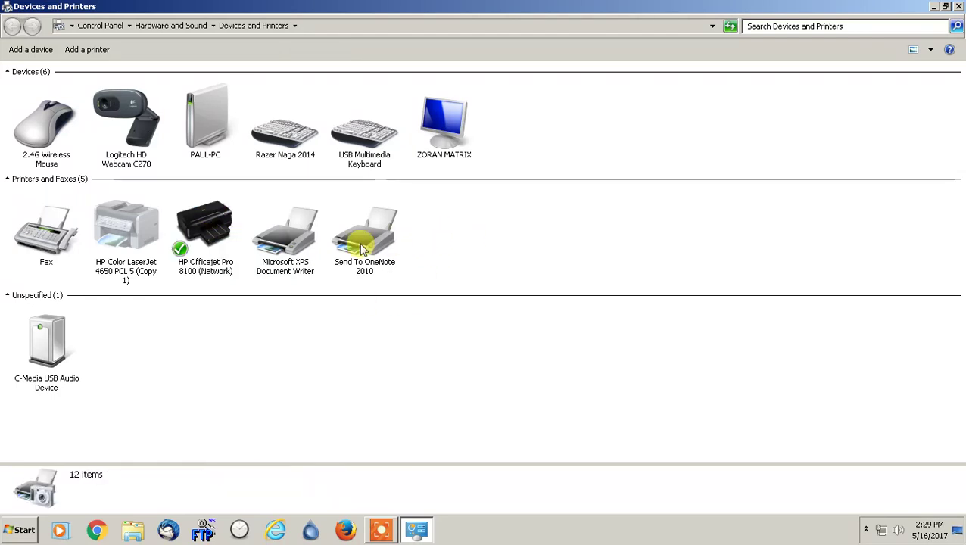
left_click(214, 239)
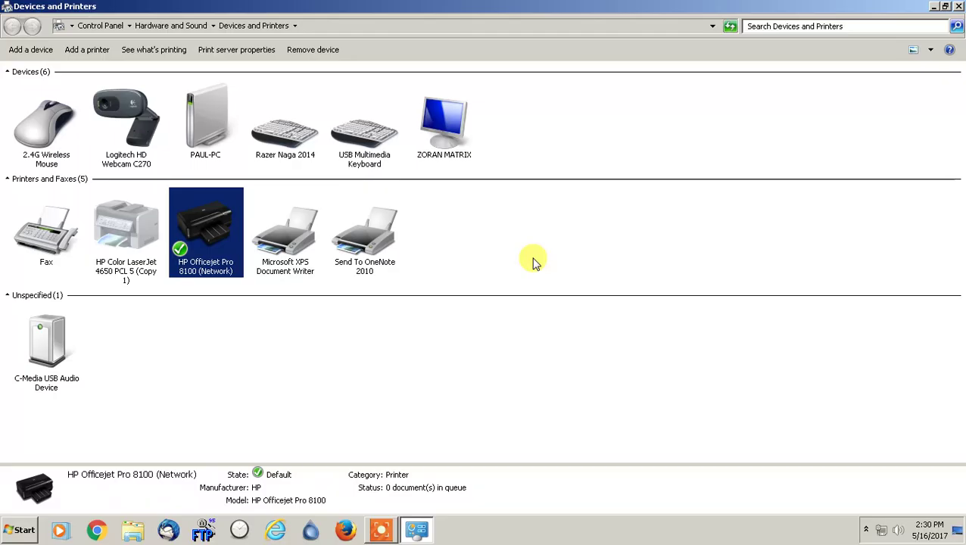
left_click(533, 260)
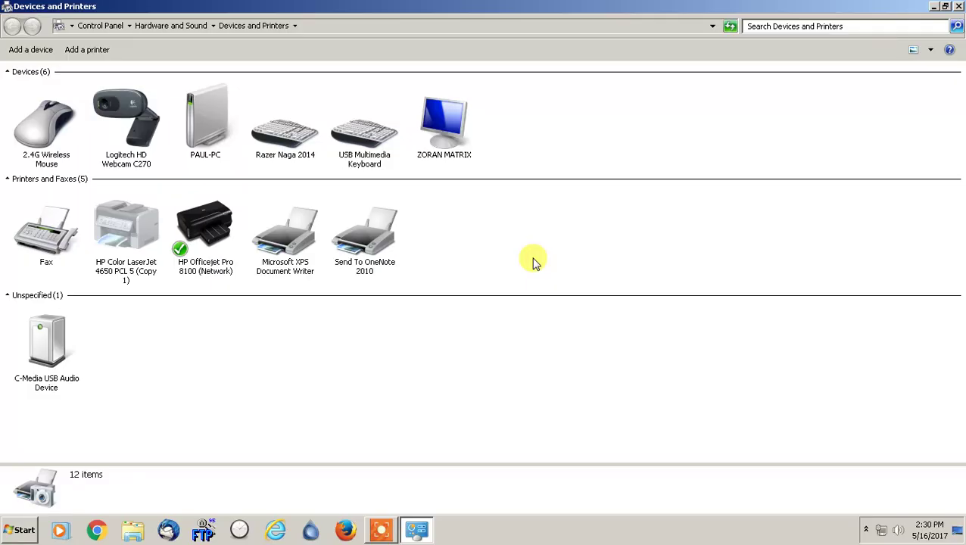
left_click(209, 224)
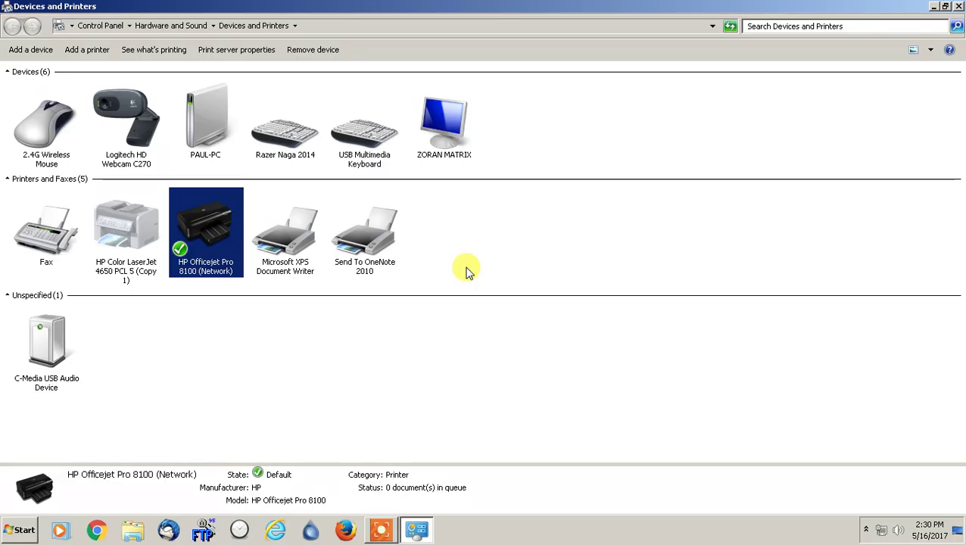
left_click(617, 242)
left_click(218, 239)
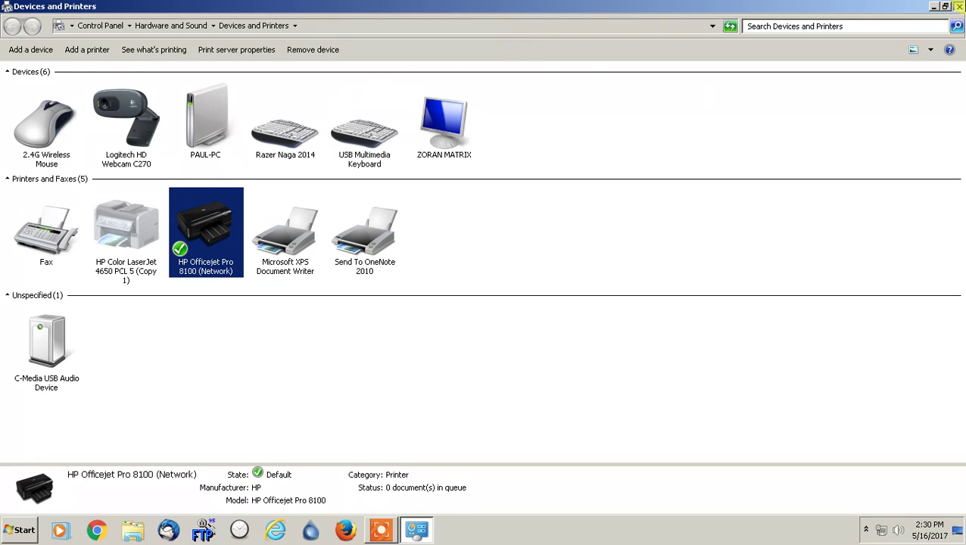
left_click(958, 6)
Step: Search the installed programs for "hp" and open the HP Officejet Pro 8100 printer software
left_click(292, 473)
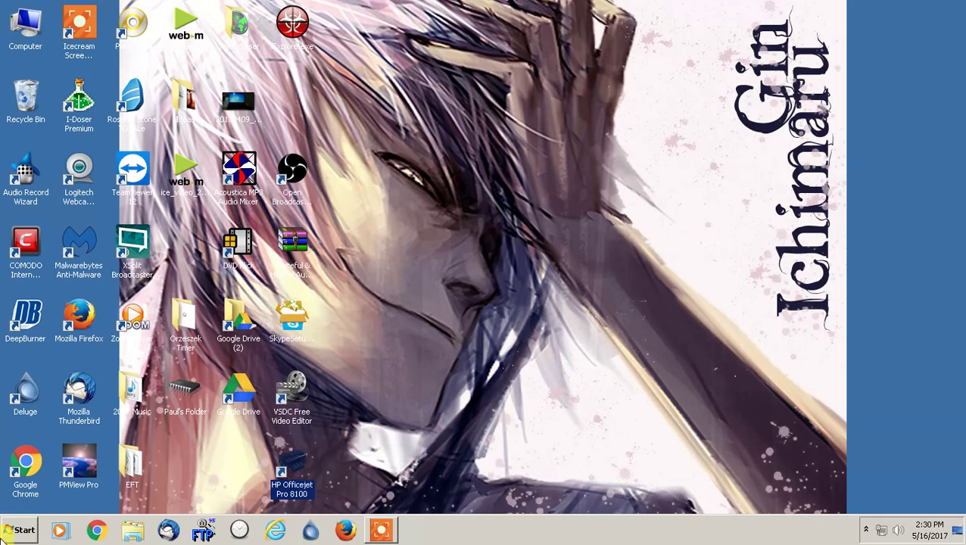
left_click(6, 538)
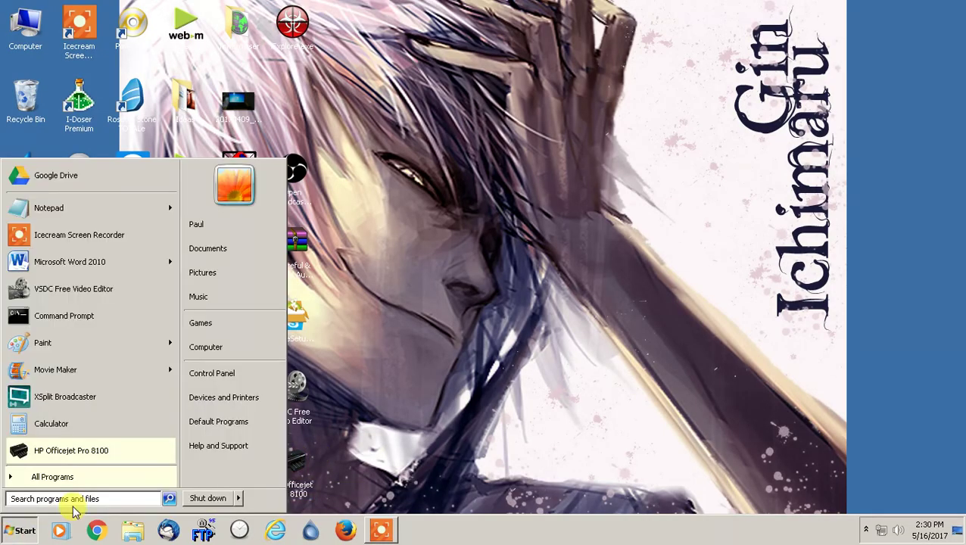
type("hp")
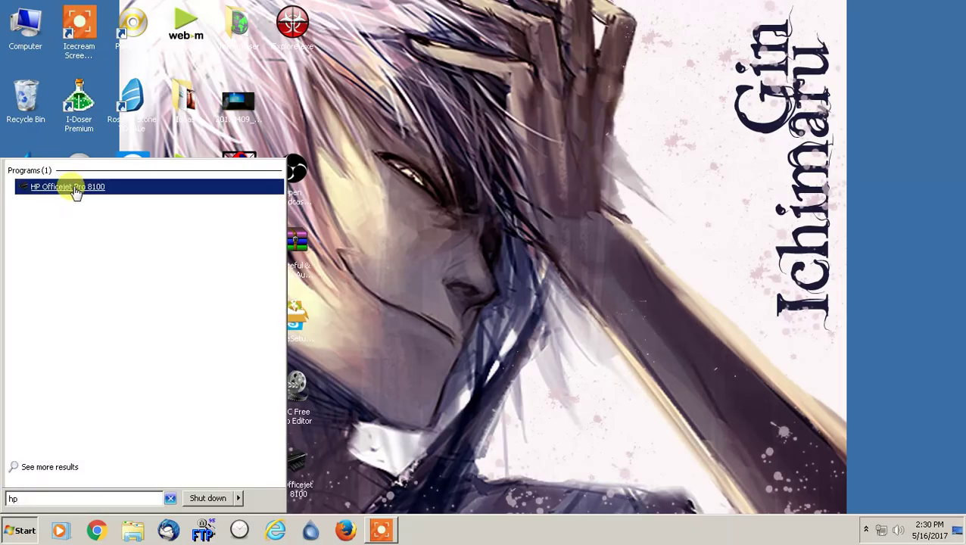
left_click(67, 188)
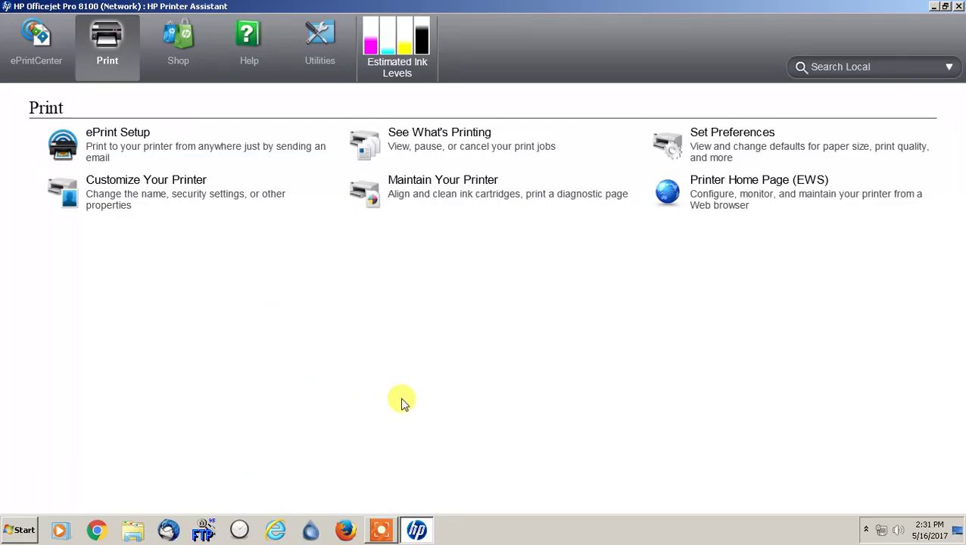
Step: View the Printer Setup & Software options among the printer utilities, cancel the dialog and close HP Printer Assistant
left_click(329, 45)
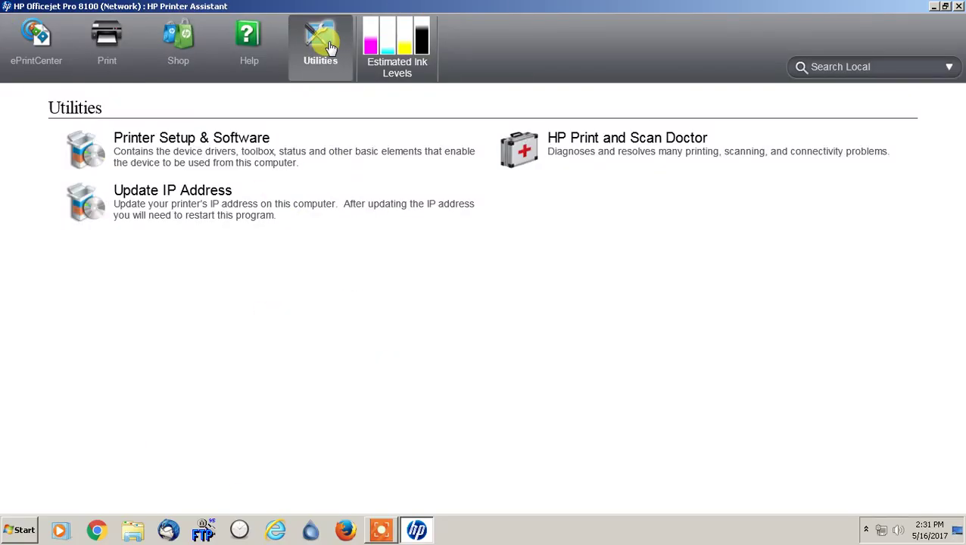
left_click(240, 155)
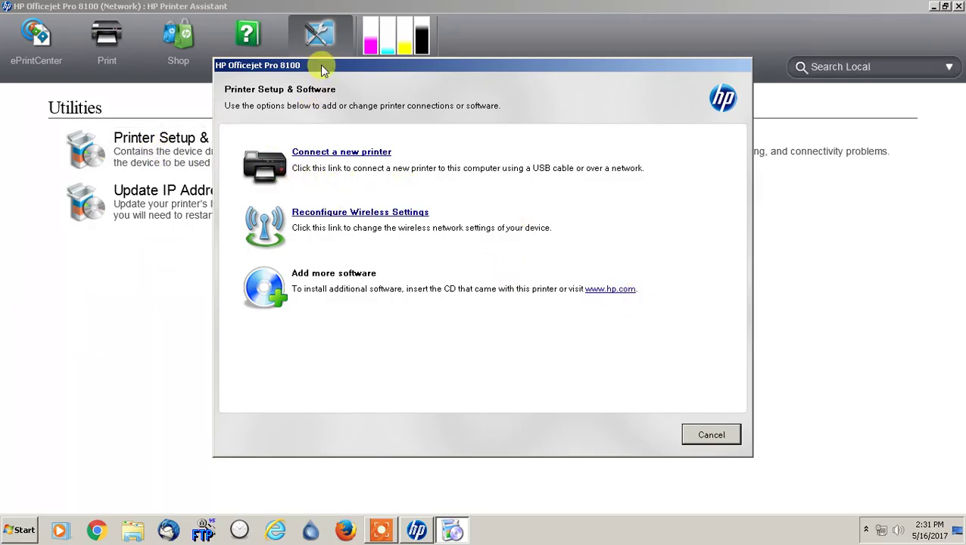
left_click_drag(319, 65, 478, 61)
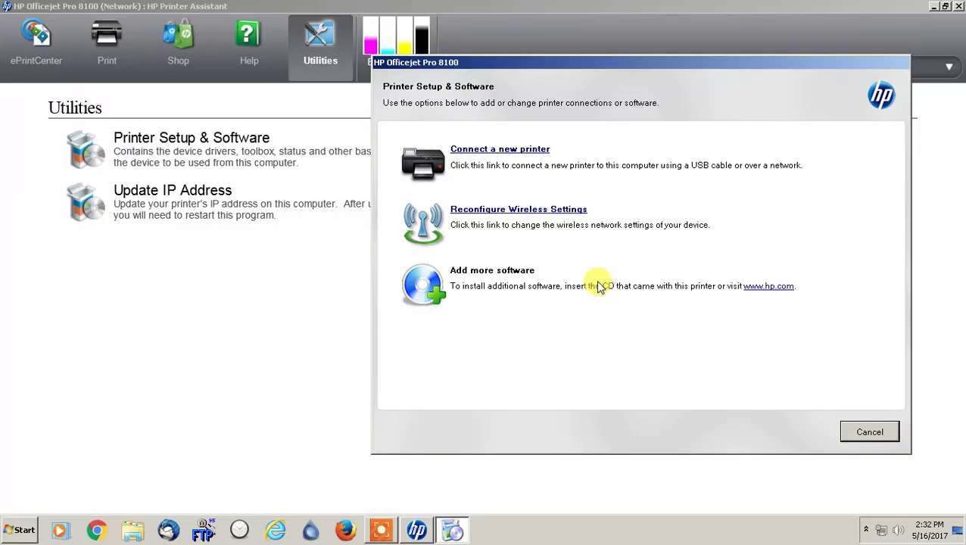
left_click(885, 436)
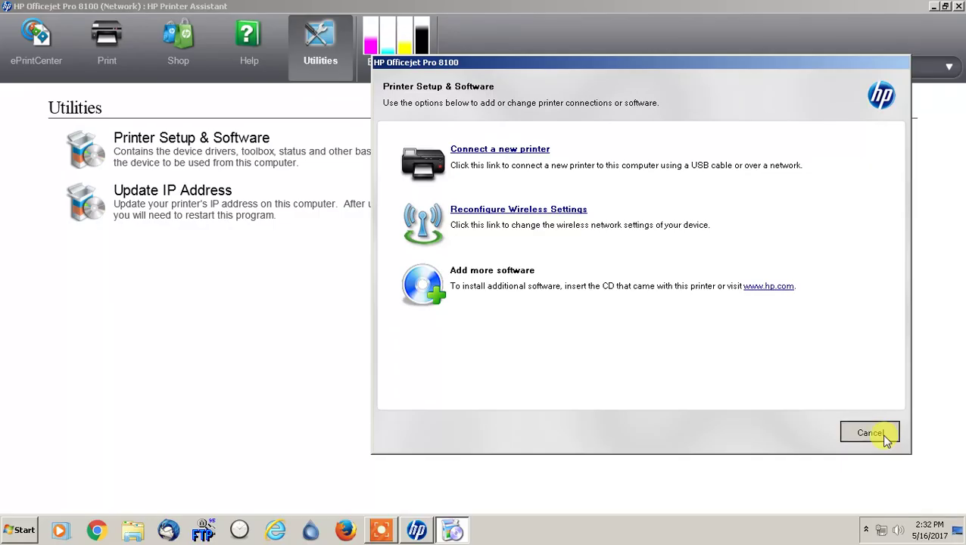
left_click(885, 436)
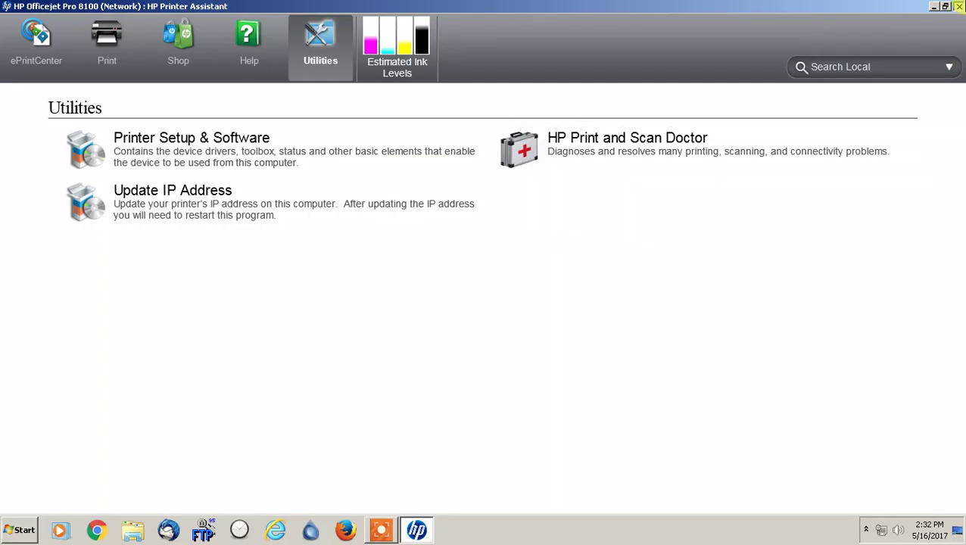
left_click(958, 6)
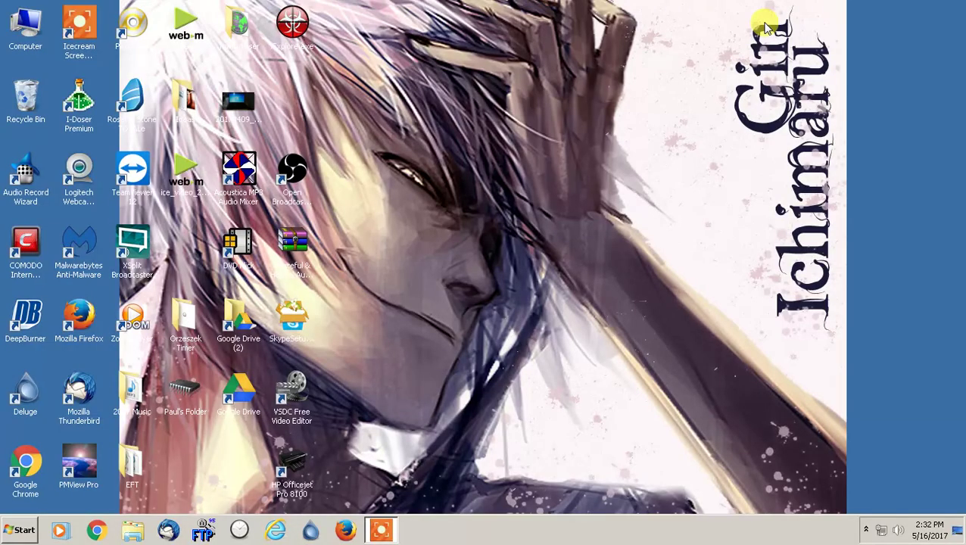
Step: Search for "printers" to open Devices and Printers and try adding the network printer Officejet Pro 8100 (HP), cancelling the wizard
left_click(18, 533)
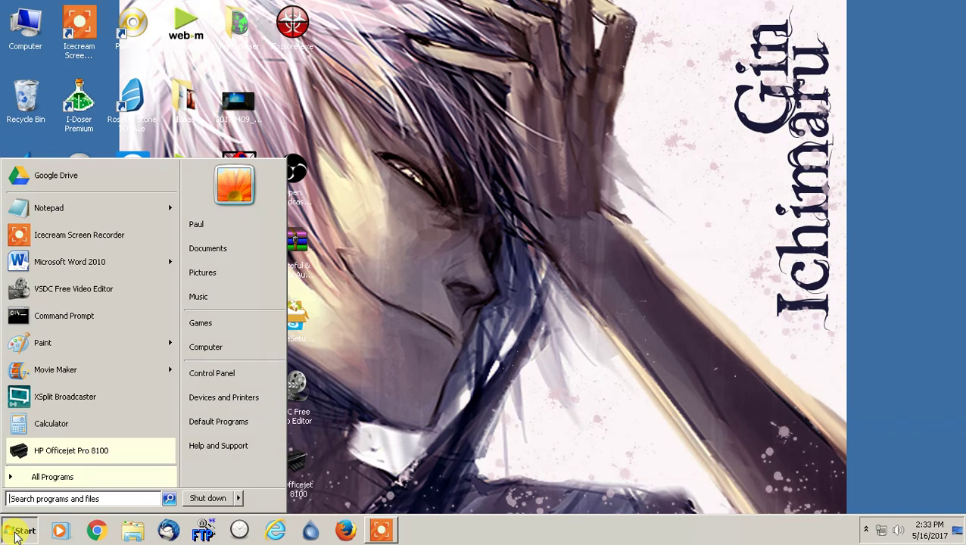
type("printers")
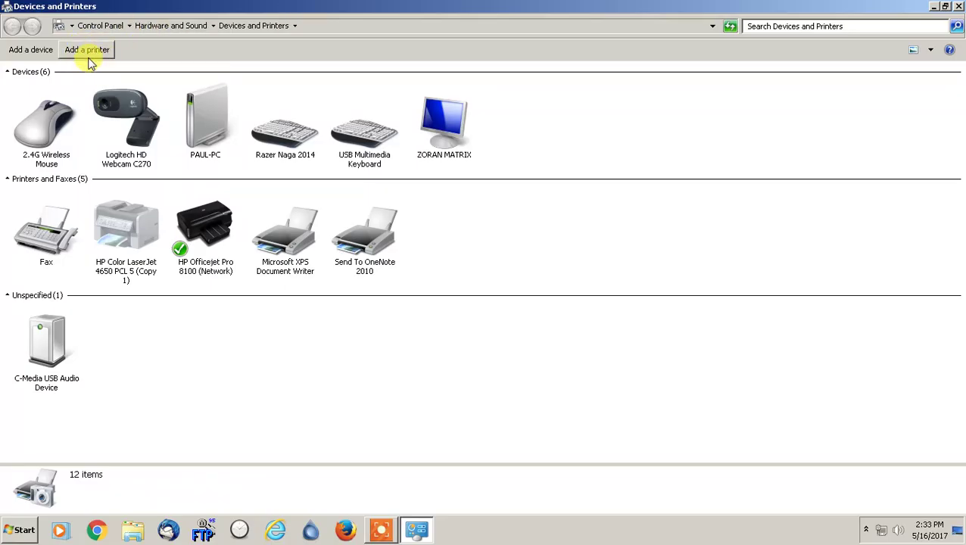
left_click(90, 52)
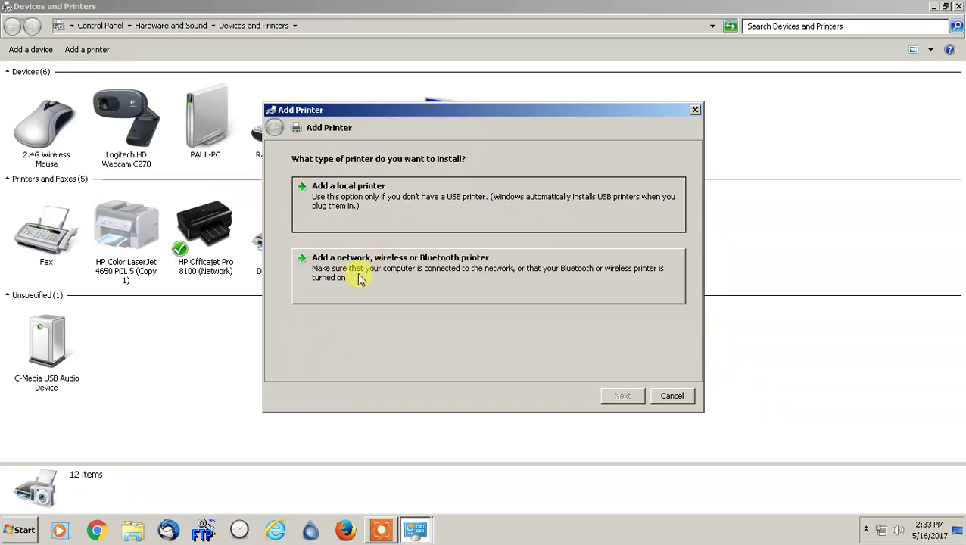
left_click(460, 273)
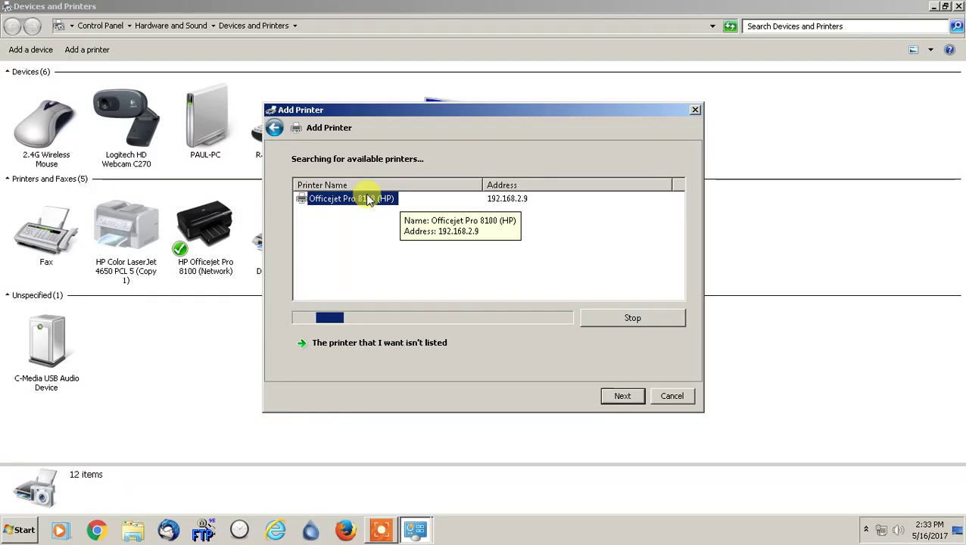
left_click(618, 394)
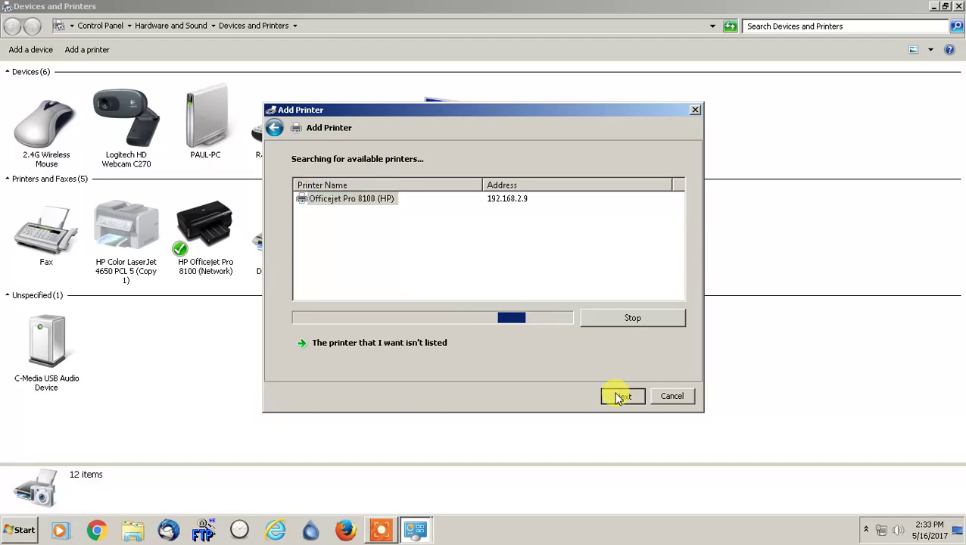
left_click(667, 395)
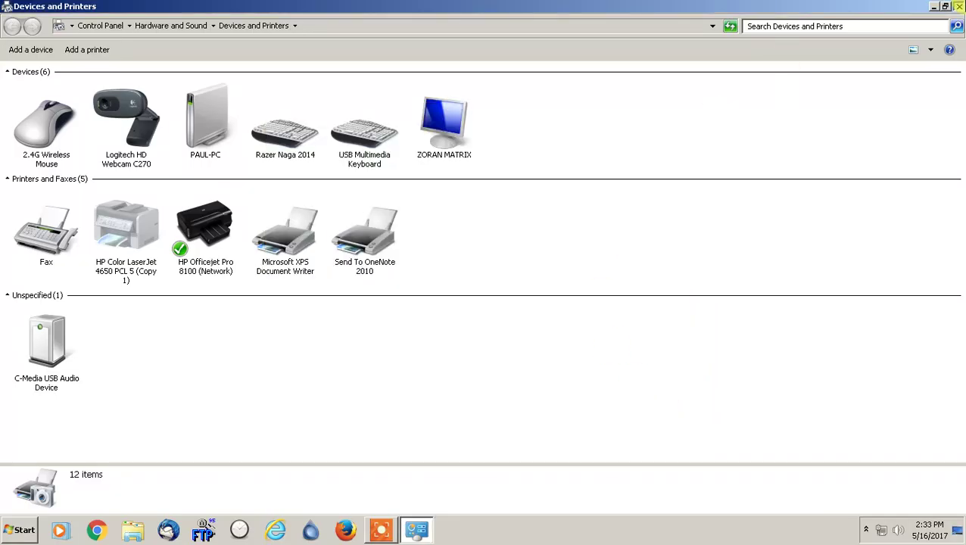
left_click(957, 6)
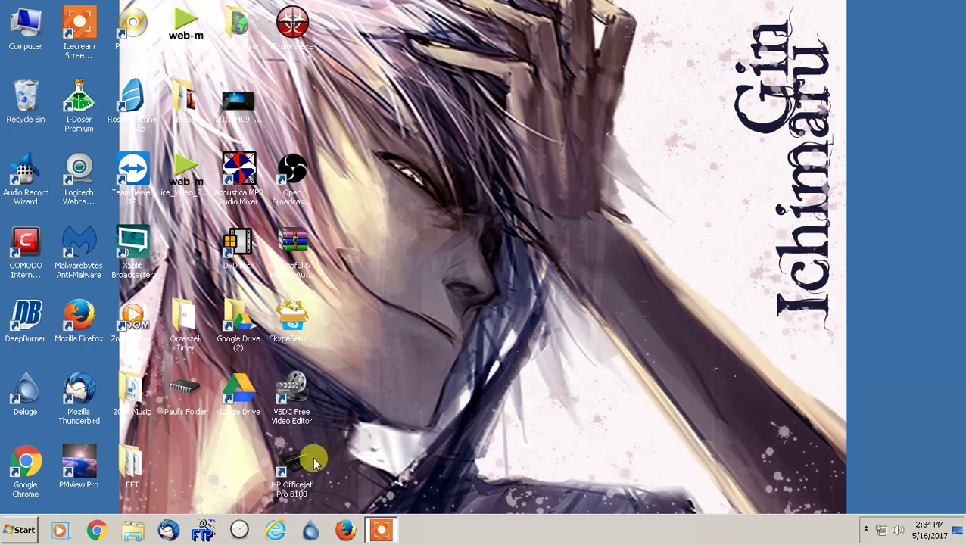
Step: Reopen Devices and Printers, check the status of the HP Officejet Pro 8100 (Network) and close the window
left_click(290, 474)
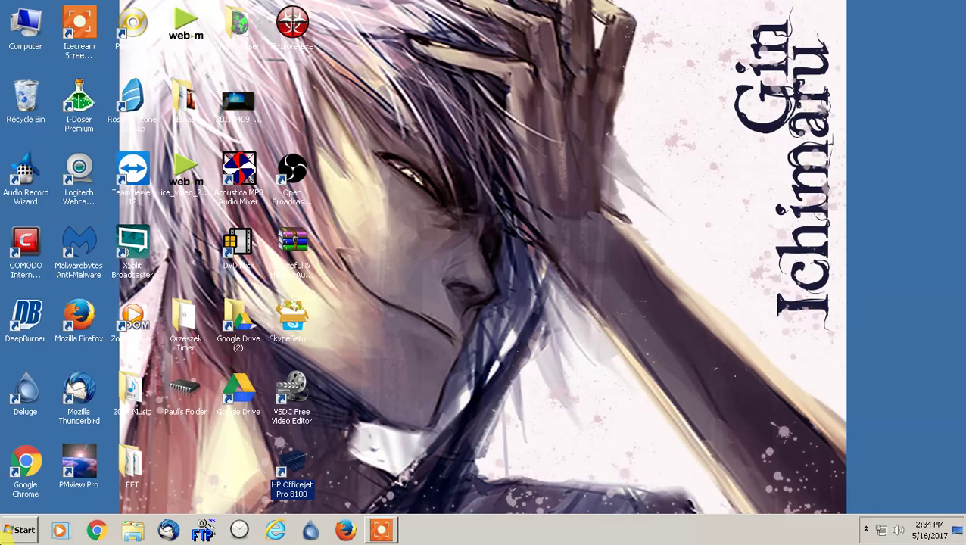
left_click(19, 530)
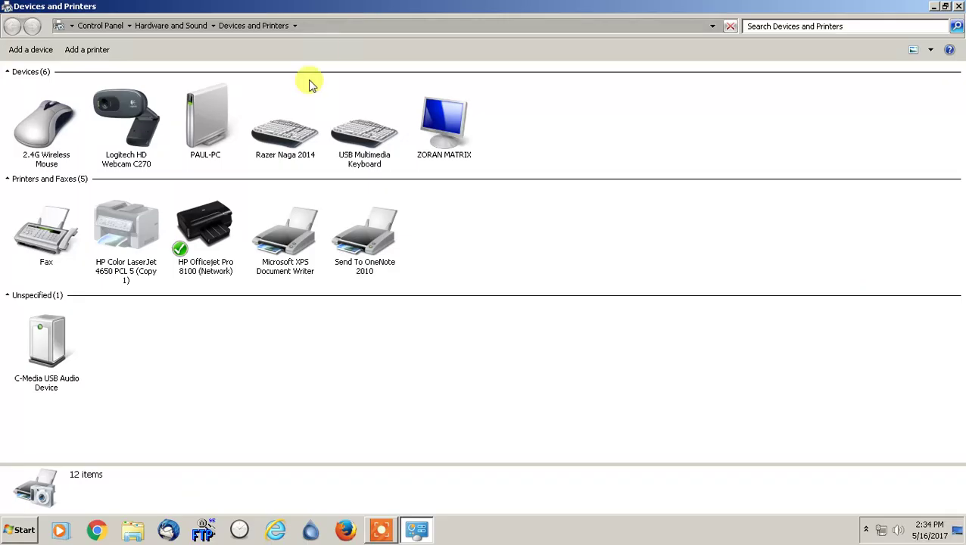
left_click(196, 248)
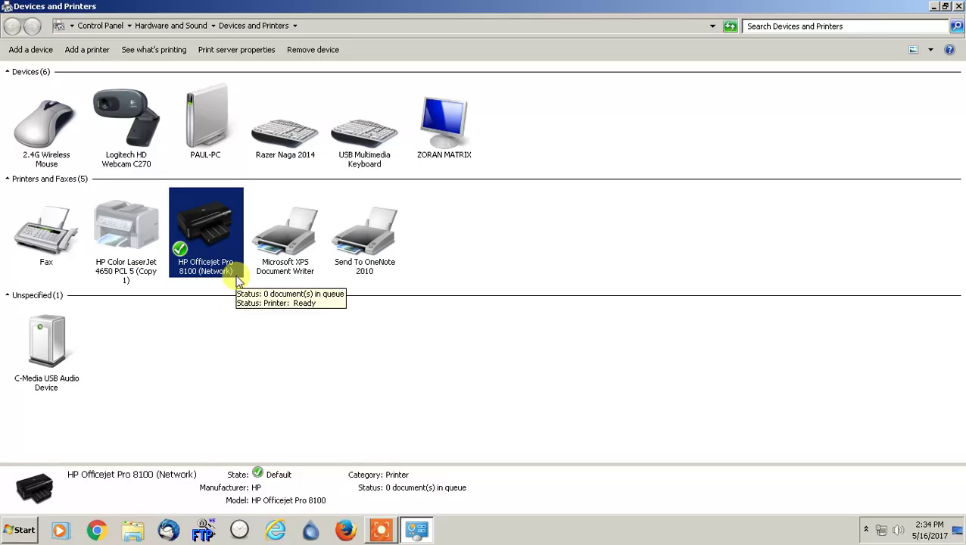
left_click(958, 6)
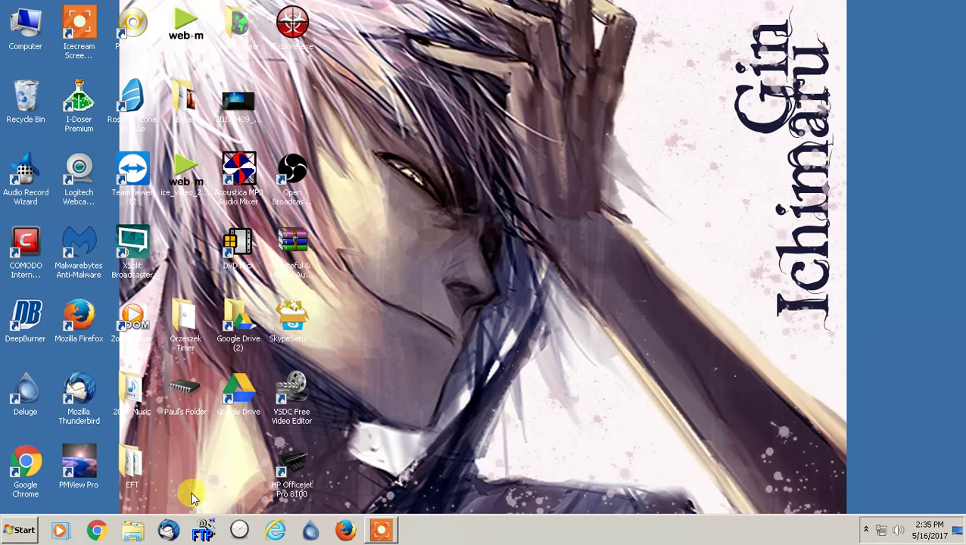
Step: Open HP Printer Assistant from the desktop, view the Printer Setup & Software options among its utilities and cancel the dialog
double_click(295, 473)
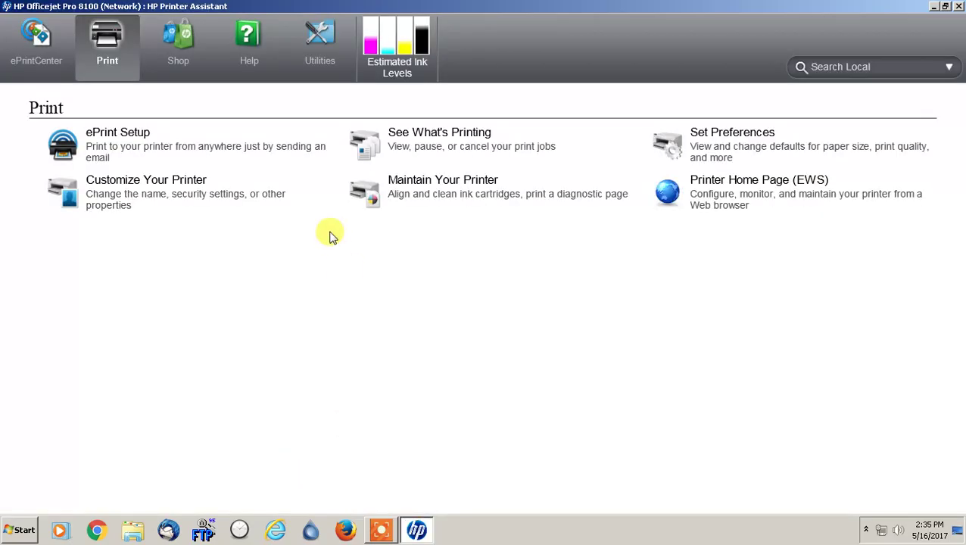
left_click(318, 46)
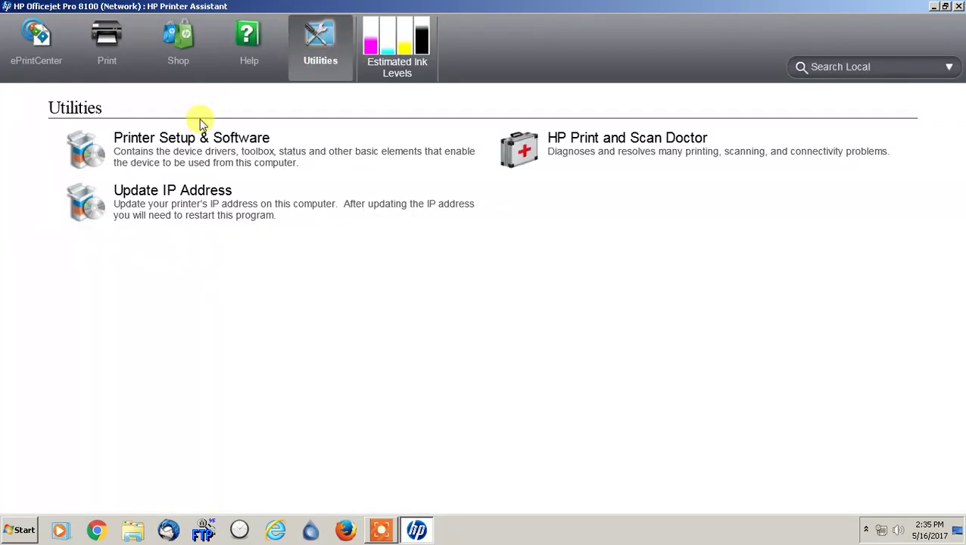
left_click(164, 148)
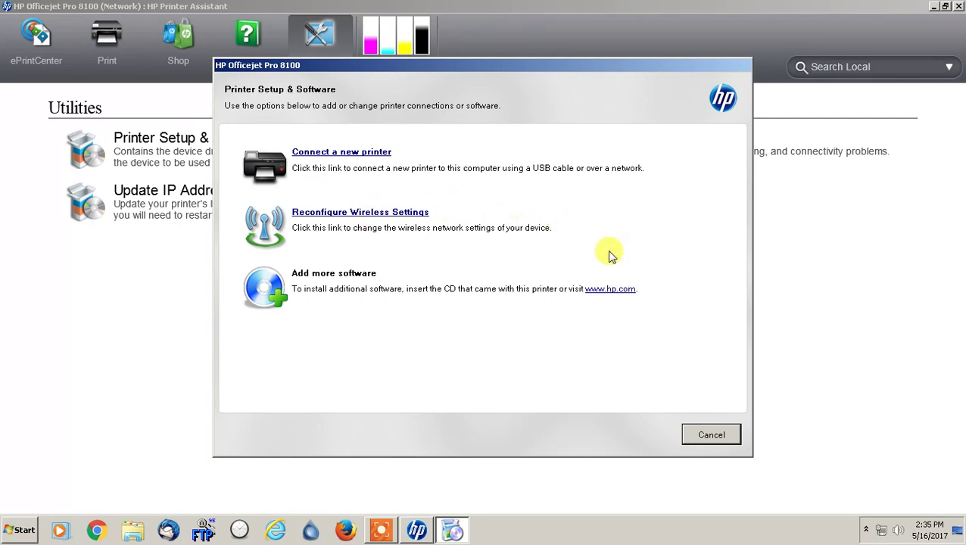
left_click(705, 435)
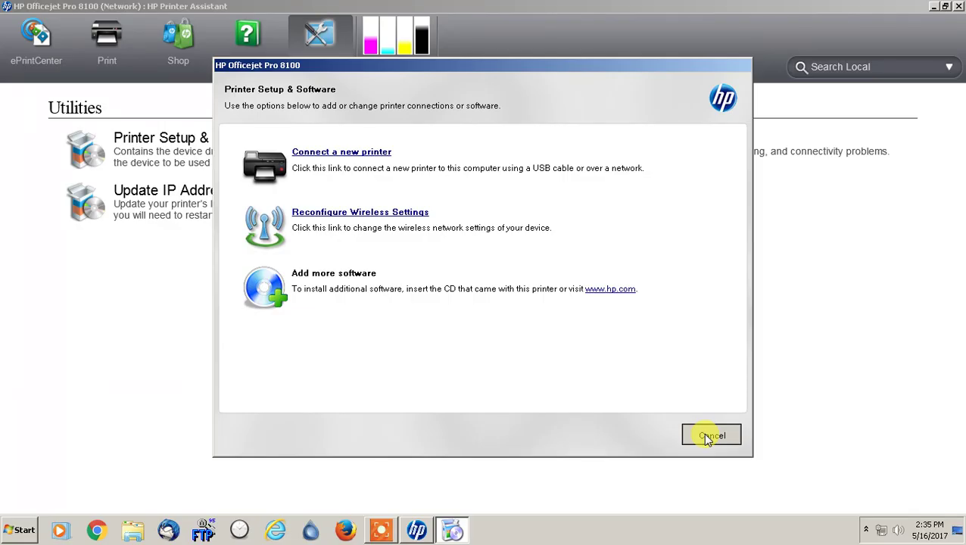
left_click(707, 437)
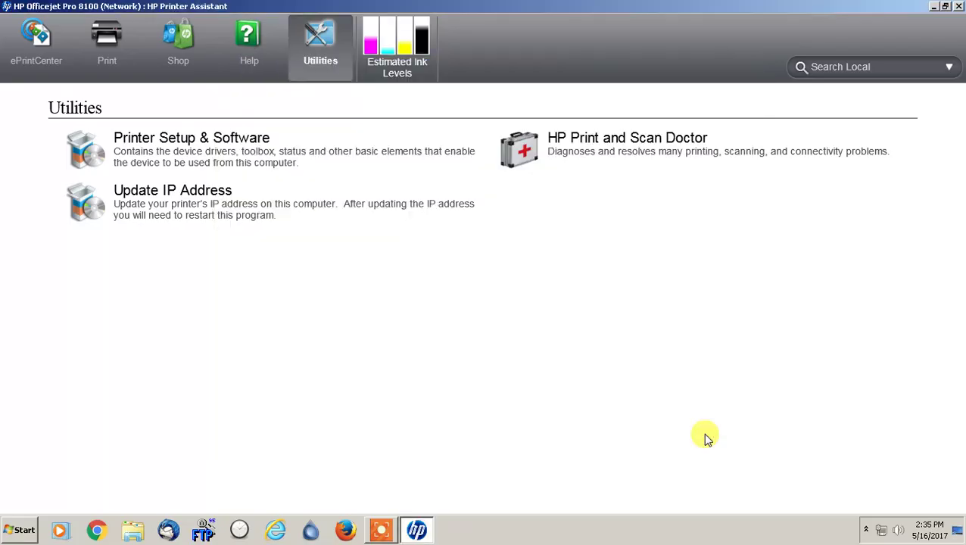